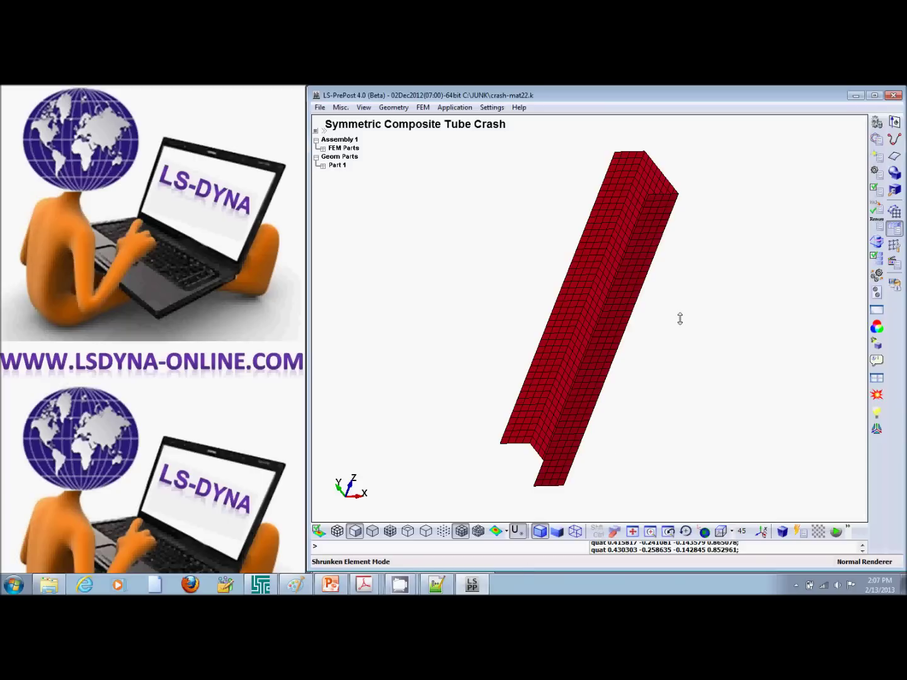
Orbit the red Symmetric Composite Tube Crash mesh in LS-PrePost to view another side
{"action": "left_click_drag", "start_coordinate": [608, 247], "coordinate": [624, 212], "text": "shift"}
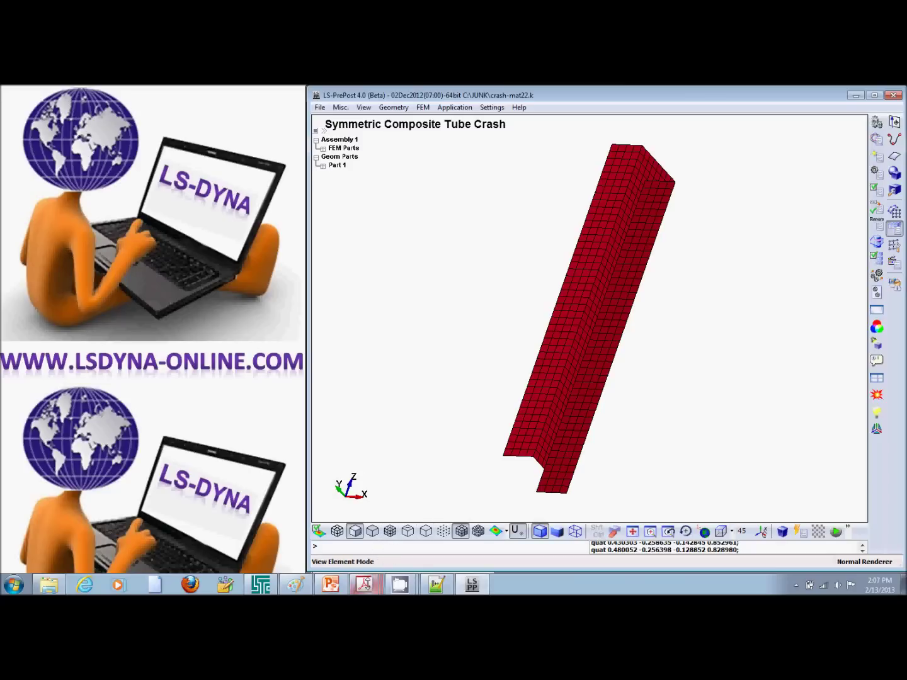
{"action": "mouse_move", "coordinate": [365, 582]}
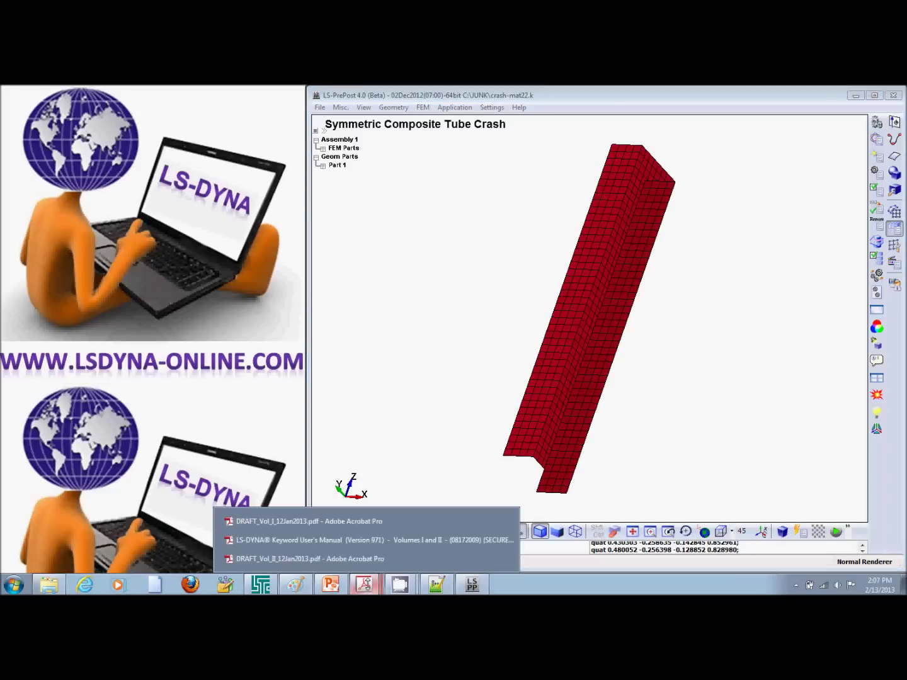
Bring up the DRAFT_Vol_II_12Jan2013.pdf manual and highlight the AOPT field in Card 2
{"action": "left_click", "coordinate": [365, 558]}
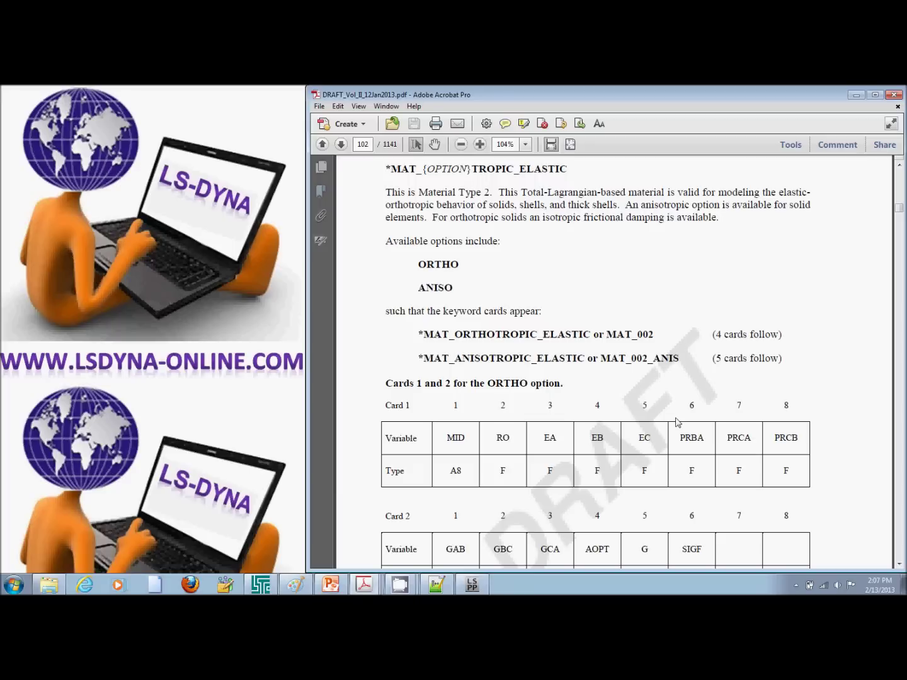
{"action": "left_click_drag", "start_coordinate": [586, 551], "coordinate": [612, 551]}
{"action": "left_click", "coordinate": [697, 505]}
Scroll to the AOPT material axes options on page 104
{"action": "scroll", "coordinate": [698, 506], "scroll_direction": "down", "scroll_amount": 20}
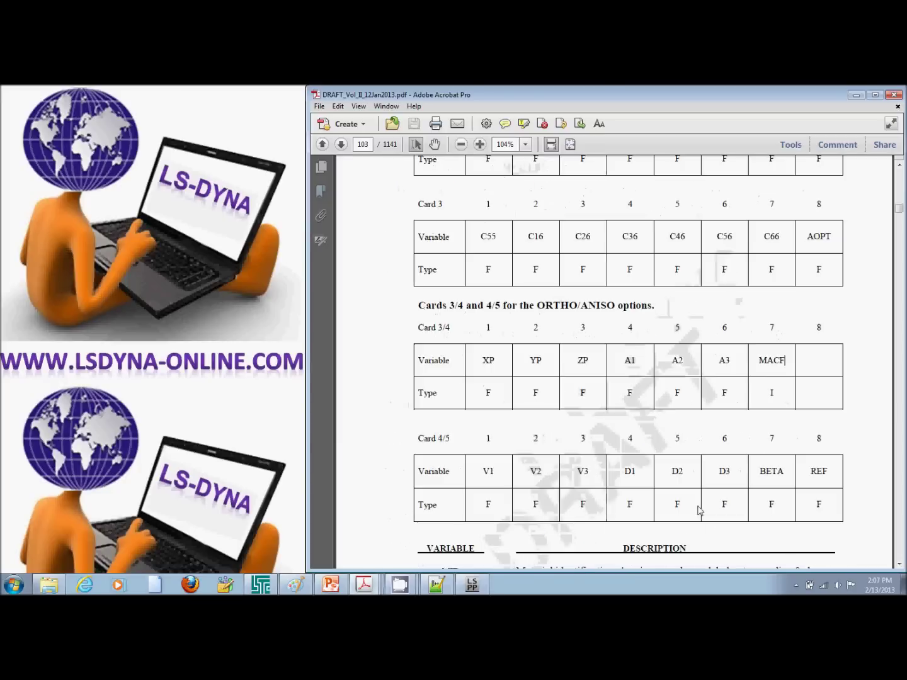
{"action": "scroll", "coordinate": [699, 510], "scroll_direction": "down", "scroll_amount": 6}
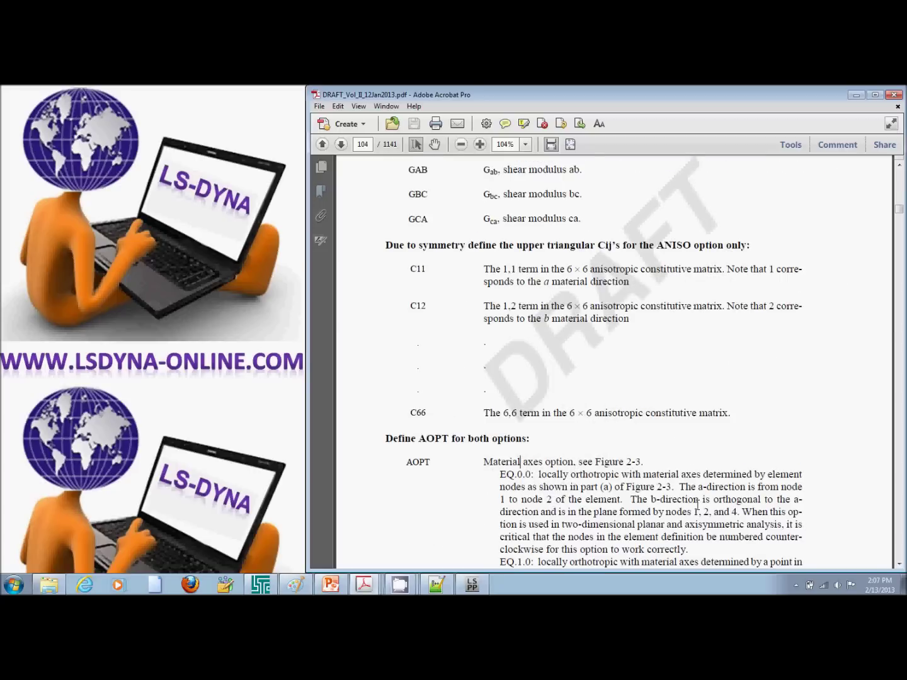
{"action": "scroll", "coordinate": [698, 505], "scroll_direction": "down", "scroll_amount": 6}
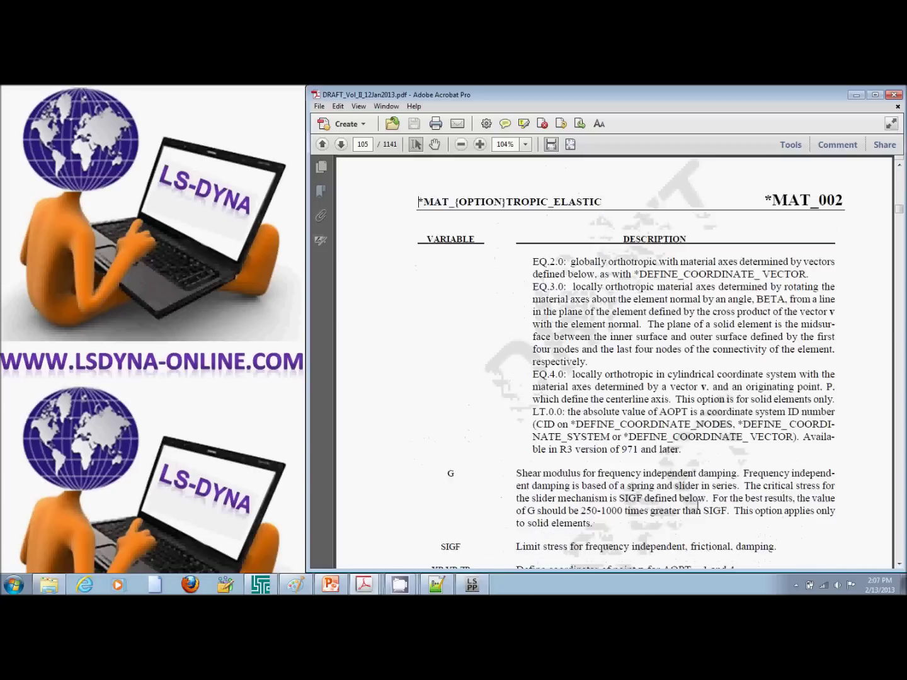
{"action": "scroll", "coordinate": [698, 505], "scroll_direction": "down", "scroll_amount": 6}
{"action": "scroll", "coordinate": [698, 505], "scroll_direction": "up", "scroll_amount": 8}
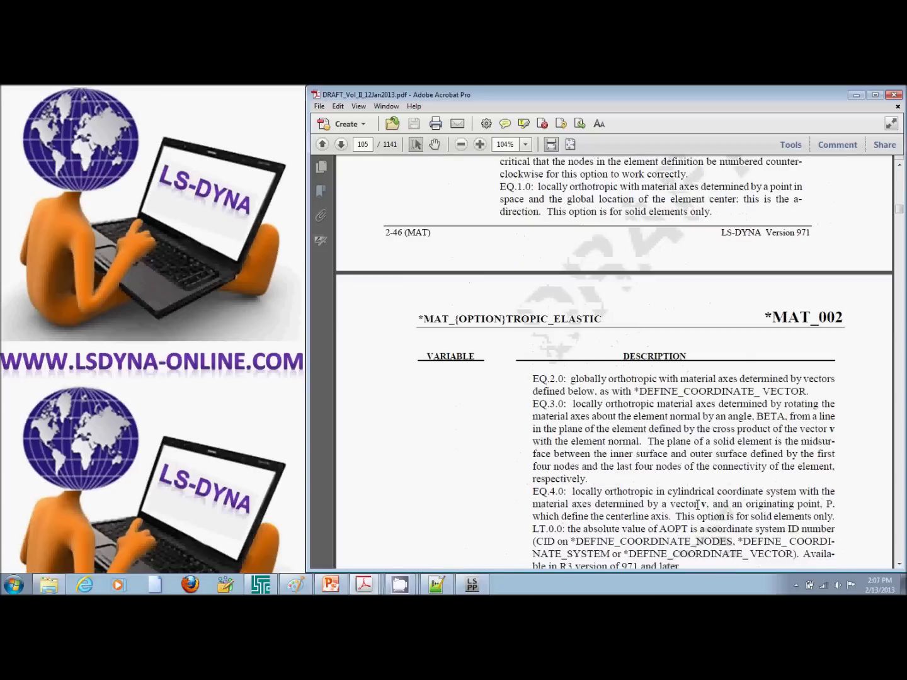
{"action": "left_click", "coordinate": [900, 167]}
Show the AOPT EQ.0.0 and EQ.1.0 definitions, then return to the tube model in LS-PrePost
{"action": "left_click_drag", "start_coordinate": [901, 168], "coordinate": [901, 168]}
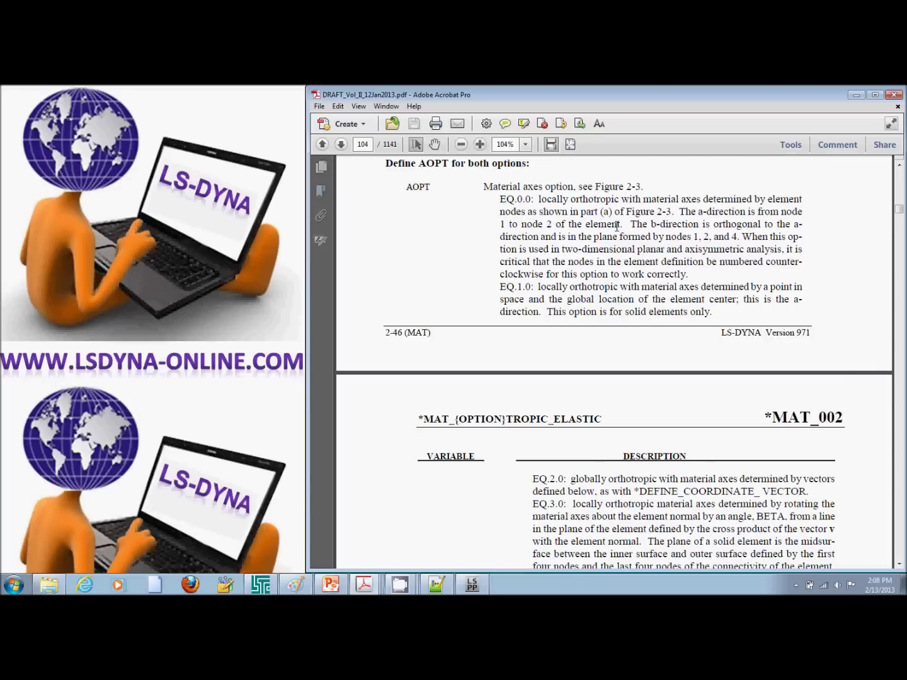
{"action": "left_click", "coordinate": [472, 585]}
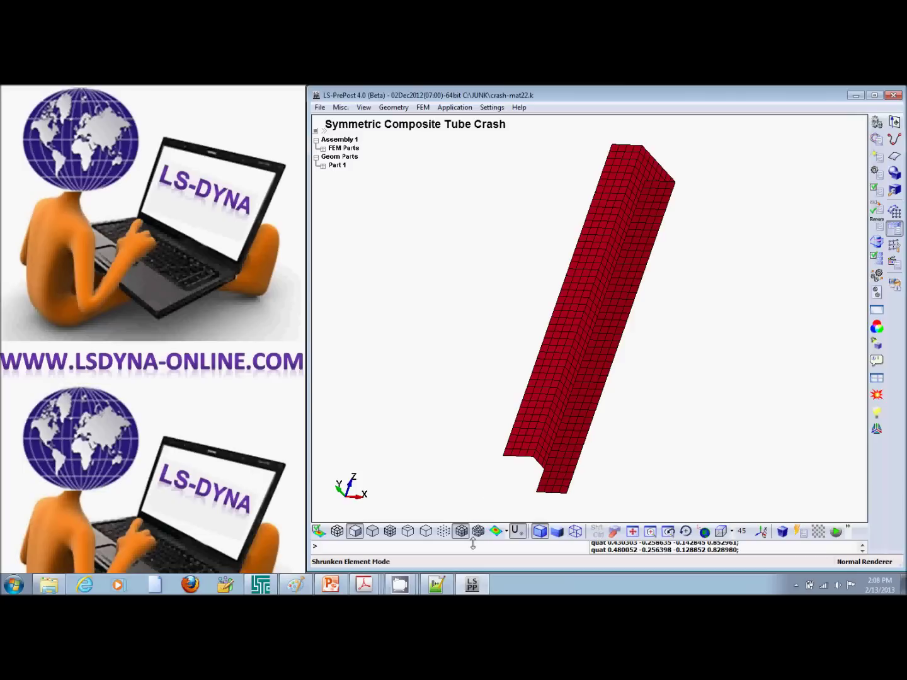
{"action": "left_click", "coordinate": [364, 585]}
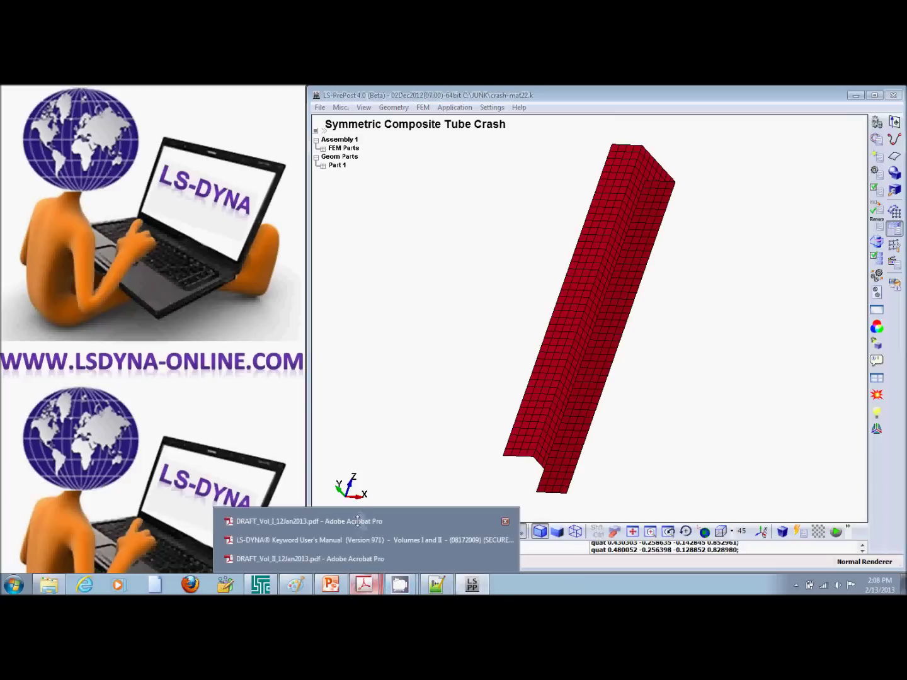
{"action": "left_click", "coordinate": [356, 559]}
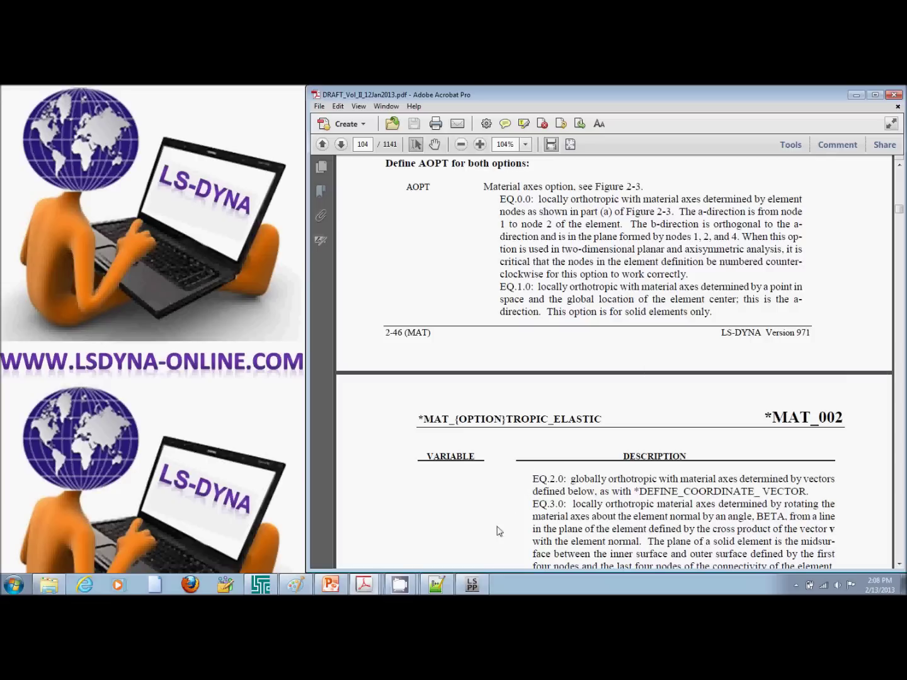
{"action": "mouse_move", "coordinate": [472, 587]}
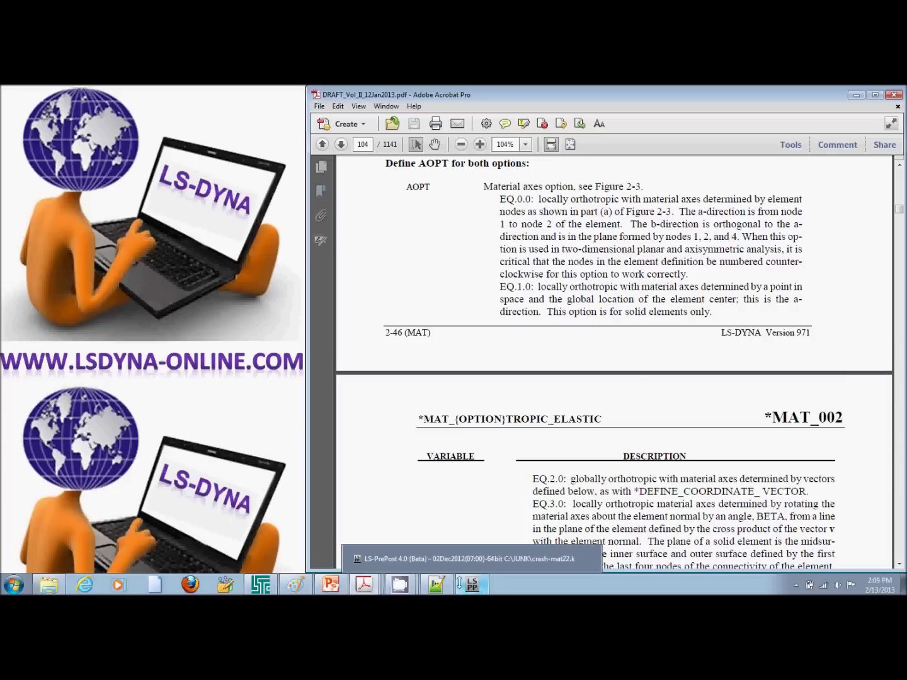
{"action": "left_click", "coordinate": [473, 585]}
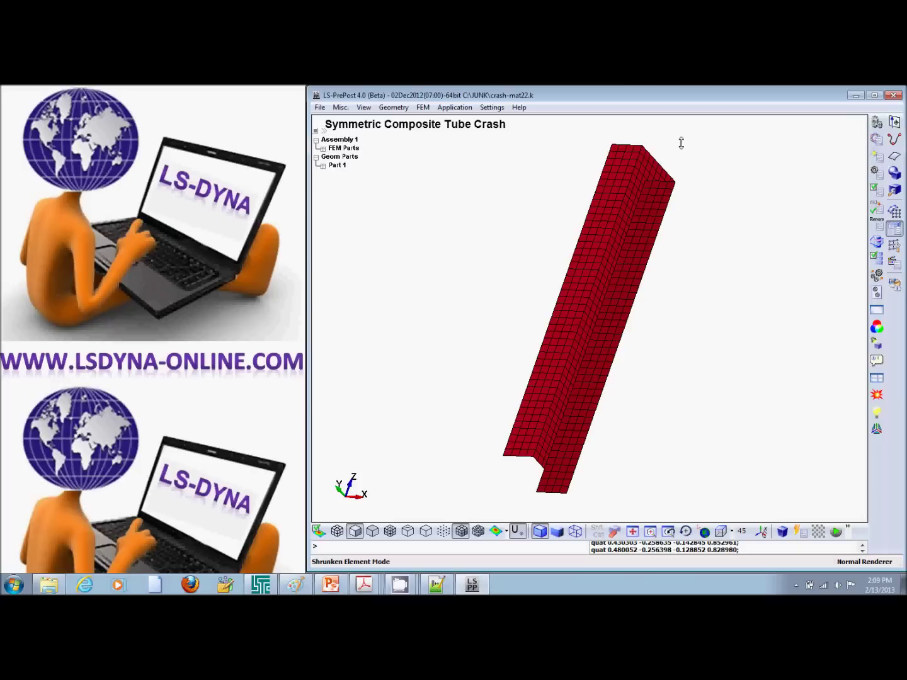
Change aopt on line 1049 of crash-mat22.k from 2 to 1 and select the xp–zp values
{"action": "left_click", "coordinate": [436, 586]}
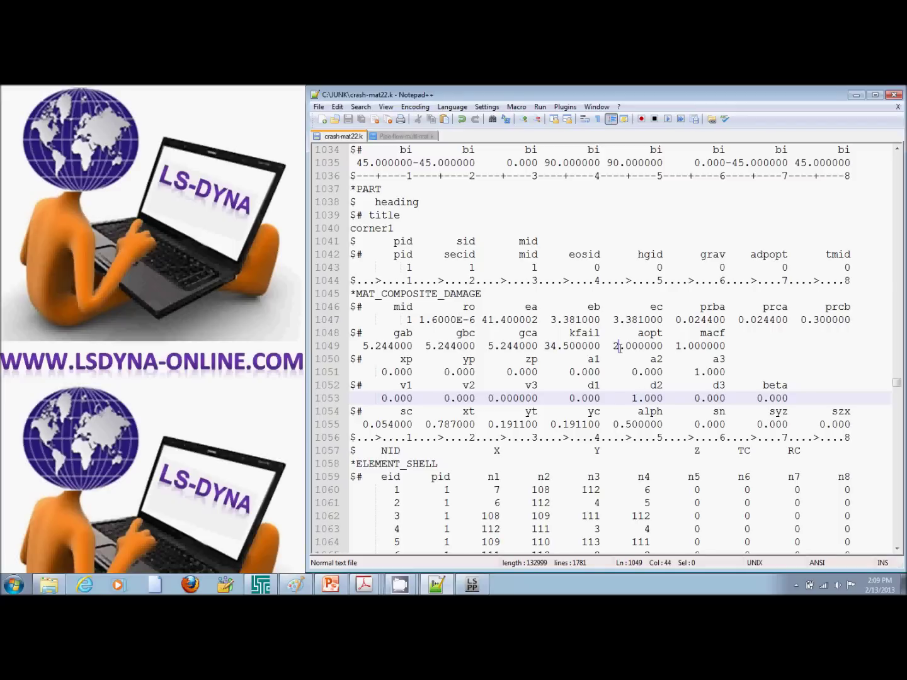
{"action": "key", "text": "BackSpace"}
{"action": "type", "text": "1"}
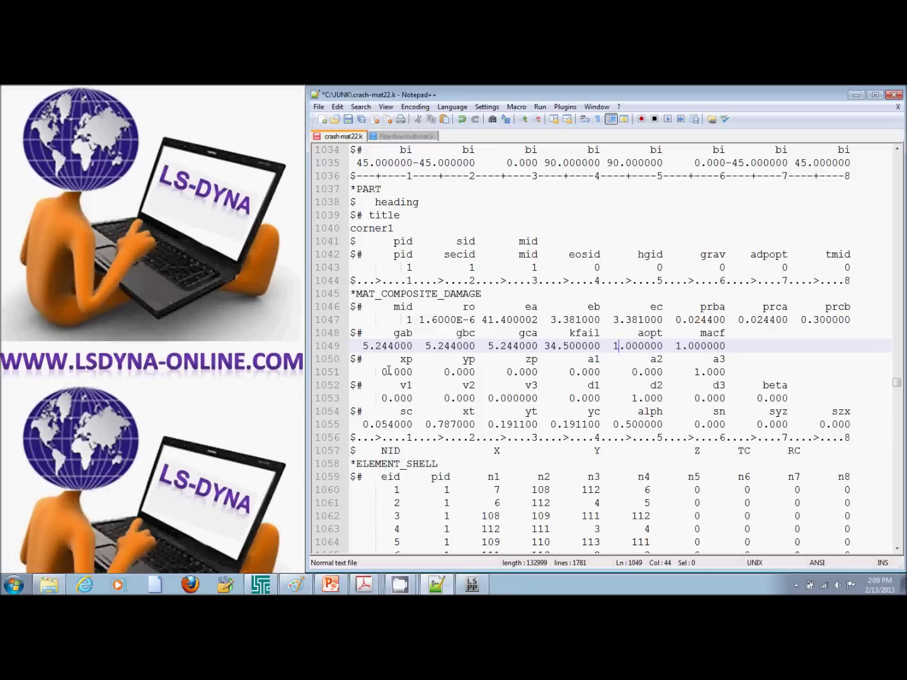
{"action": "left_click_drag", "start_coordinate": [383, 372], "coordinate": [538, 372]}
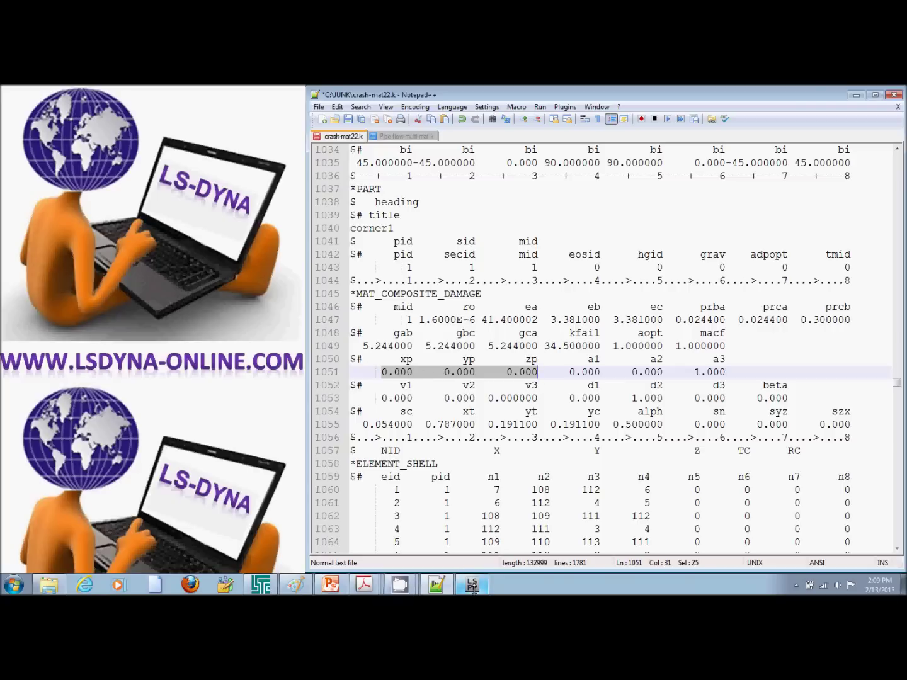
{"action": "left_click", "coordinate": [472, 585]}
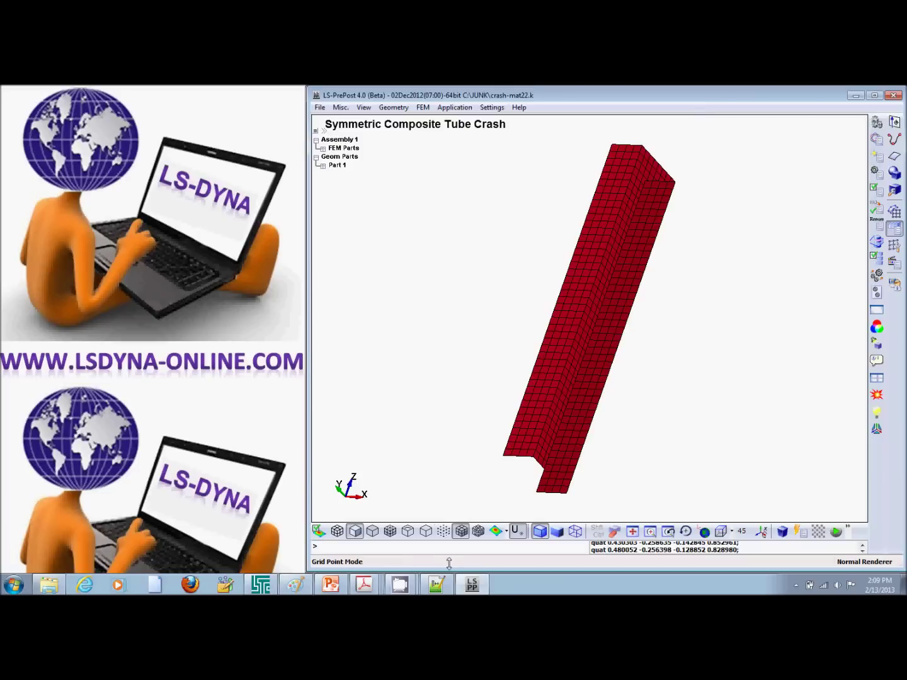
{"action": "mouse_move", "coordinate": [368, 587]}
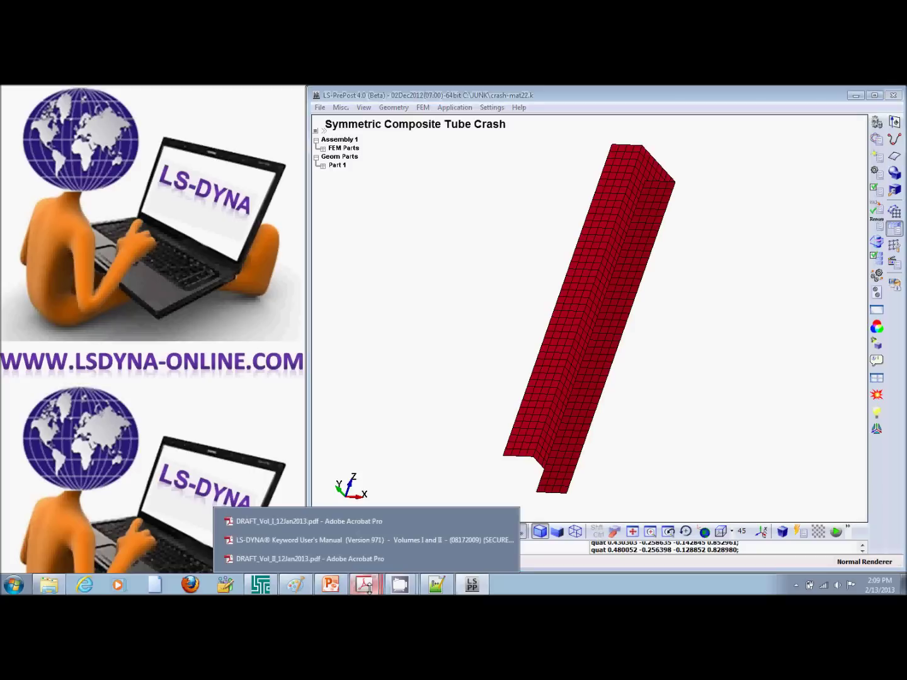
Highlight 'EQ.2.0: globally orthotropic' in the MAT_002 manual, then return to crash-mat22.k
{"action": "left_click", "coordinate": [351, 558]}
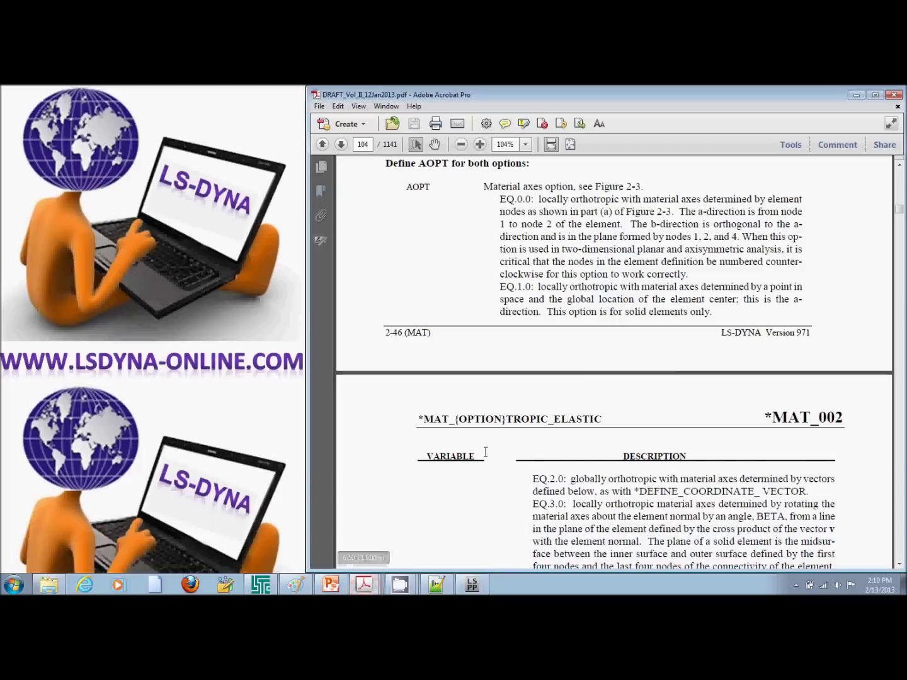
{"action": "left_click_drag", "start_coordinate": [533, 479], "coordinate": [585, 481]}
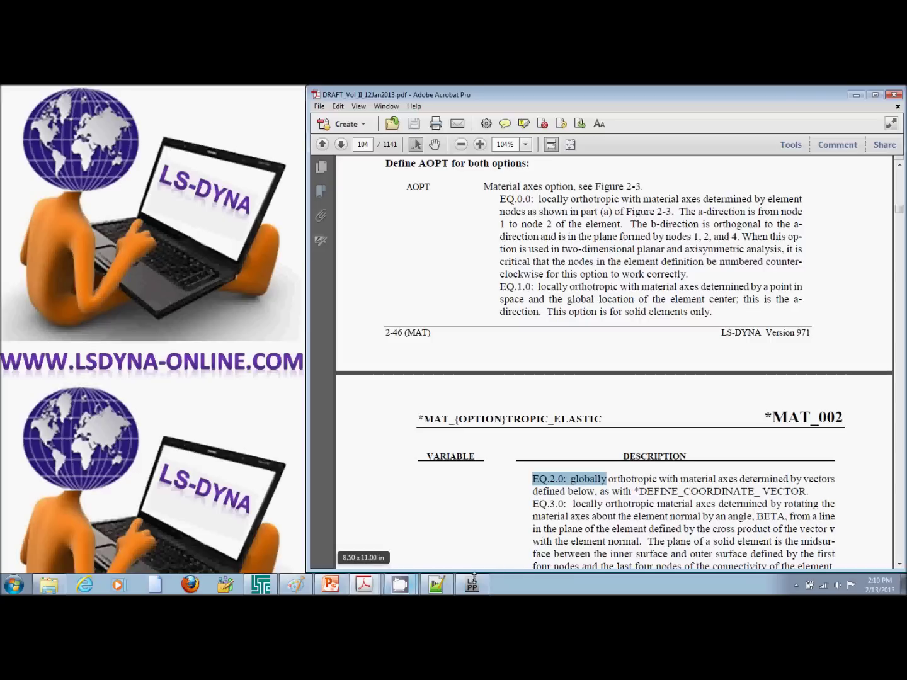
{"action": "left_click", "coordinate": [367, 585]}
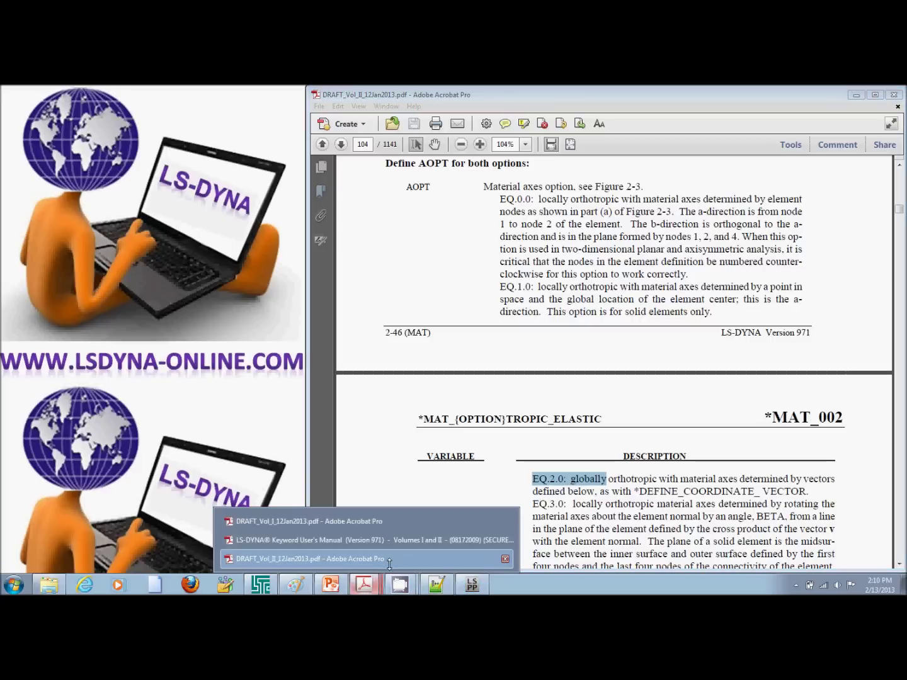
{"action": "left_click", "coordinate": [436, 584]}
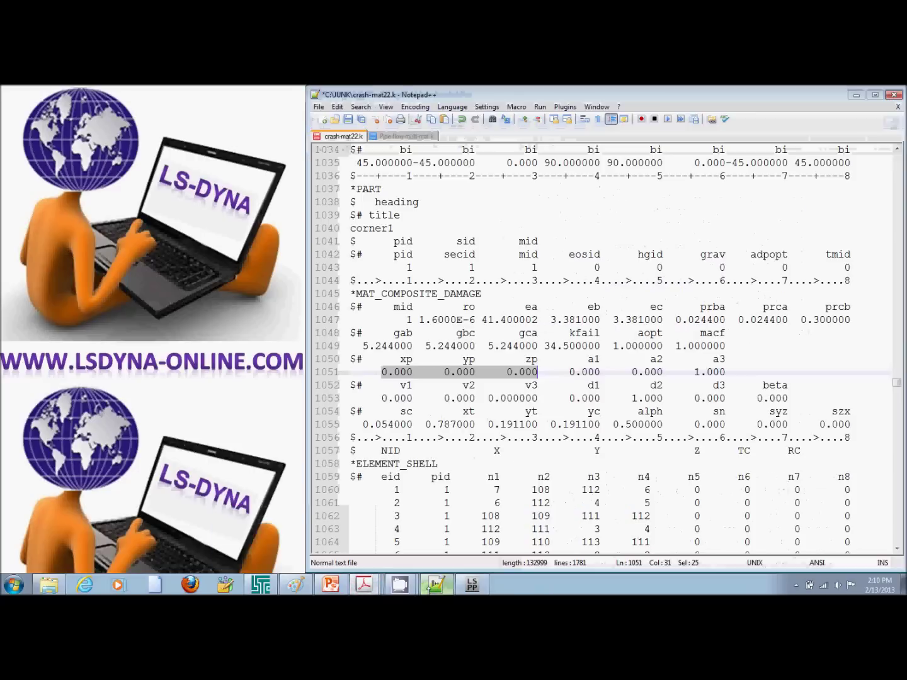
Change aopt on line 1049 from 1 to 3 and select the v1–v3 vector values
{"action": "left_click", "coordinate": [619, 347]}
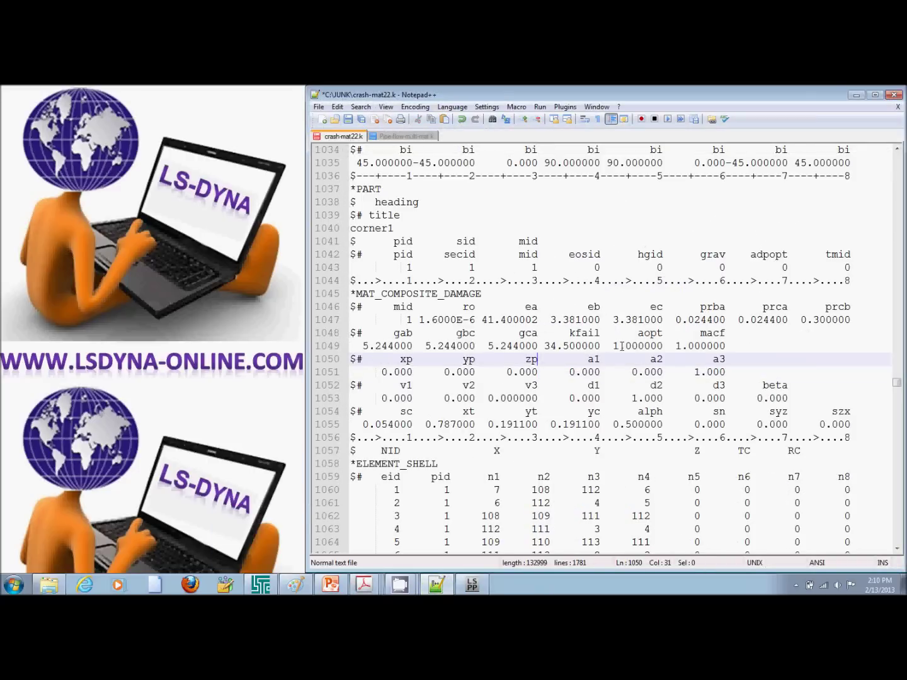
{"action": "key", "text": "BackSpace"}
{"action": "type", "text": "3"}
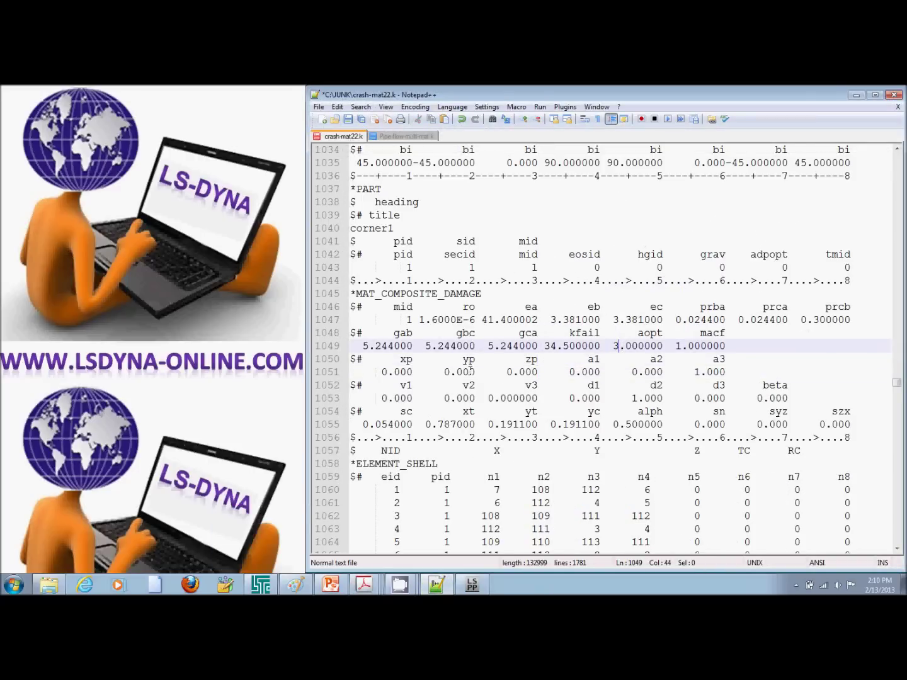
{"action": "left_click_drag", "start_coordinate": [382, 398], "coordinate": [539, 398]}
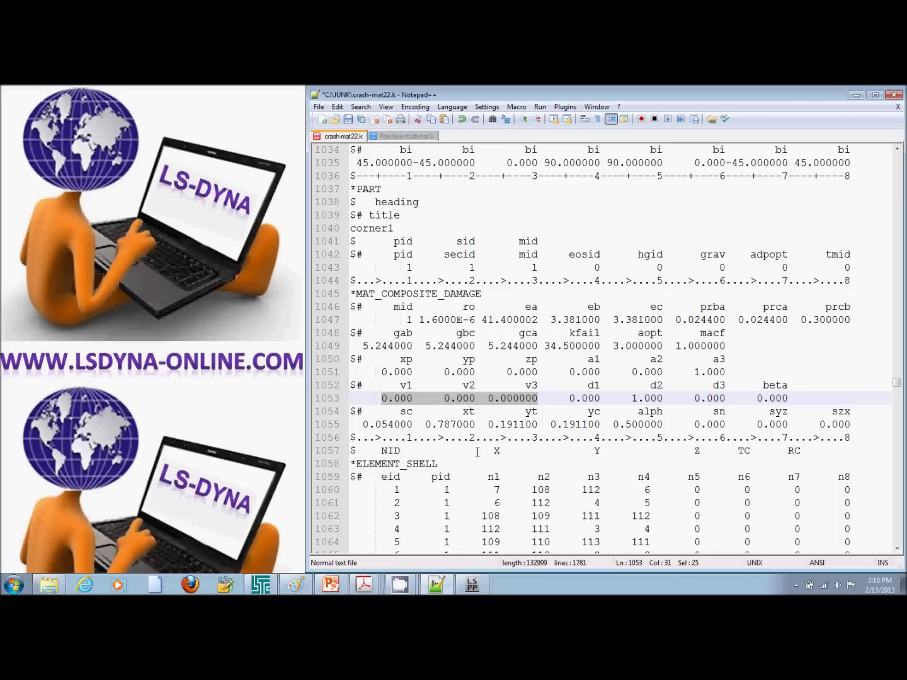
{"action": "left_click", "coordinate": [472, 585]}
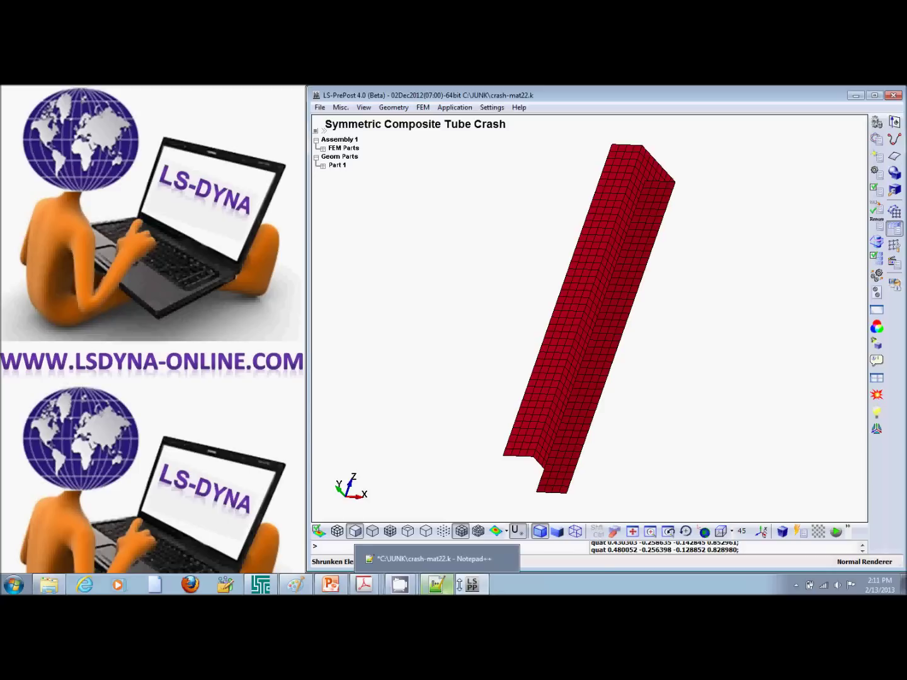
Glance at the DRAFT_Vol_II manual again, then go back to crash-mat22.k in Notepad++
{"action": "mouse_move", "coordinate": [368, 583]}
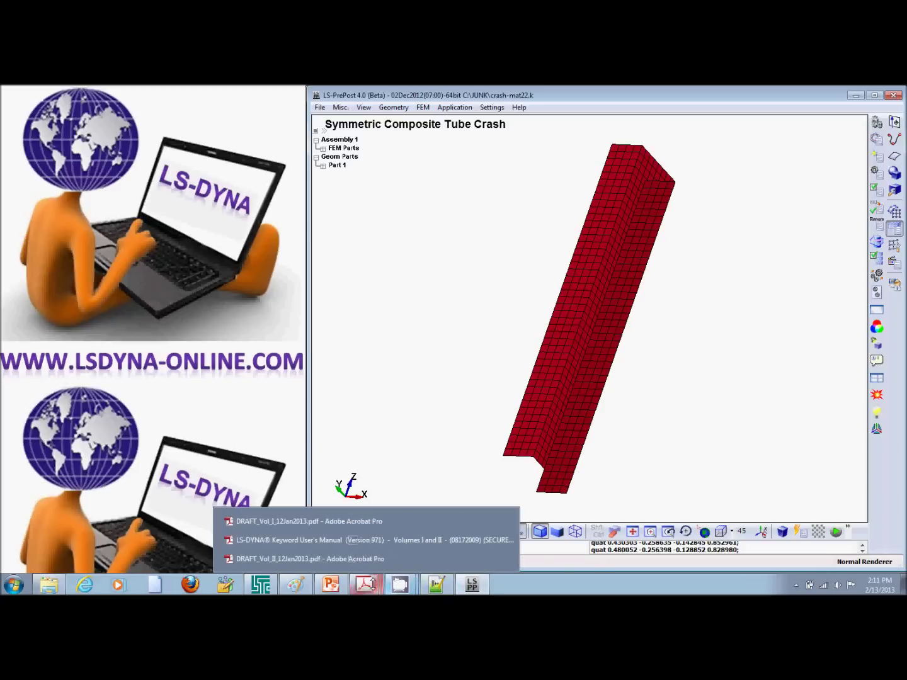
{"action": "left_click", "coordinate": [400, 556]}
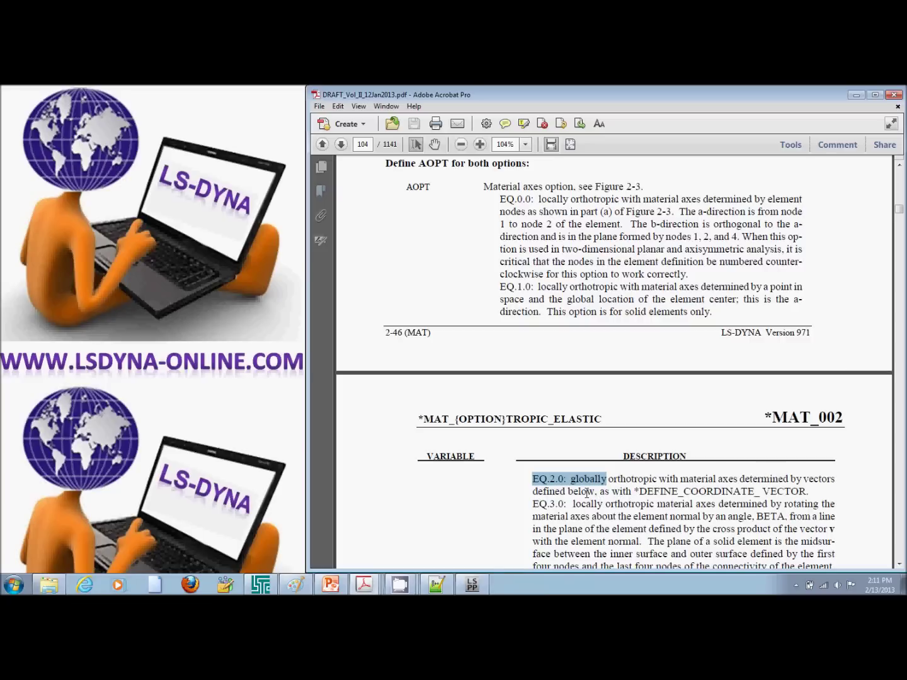
{"action": "left_click", "coordinate": [438, 585]}
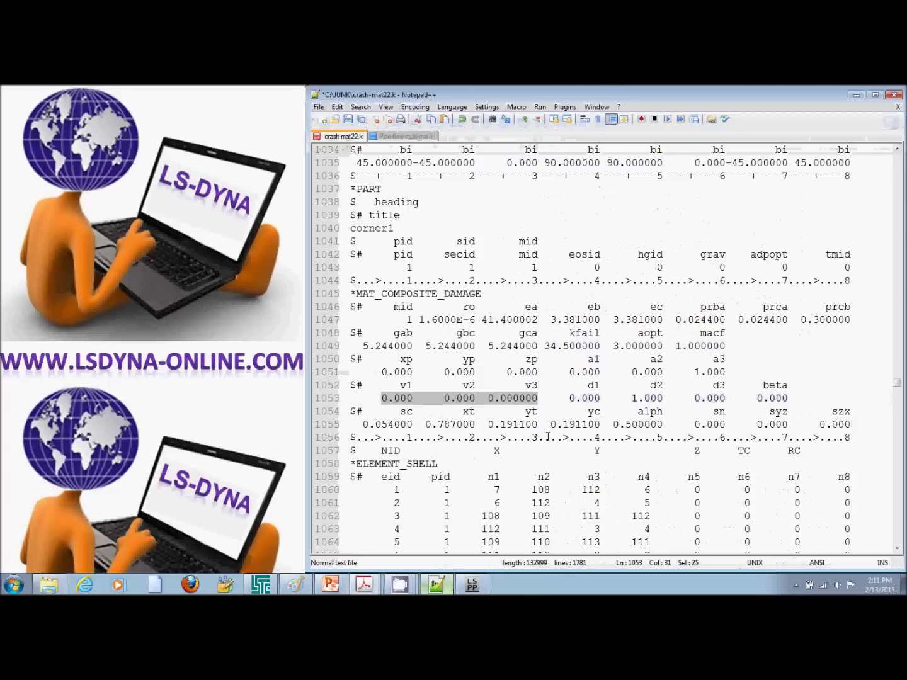
Replace aopt 3 with 2 on line 1049
{"action": "left_click", "coordinate": [619, 346]}
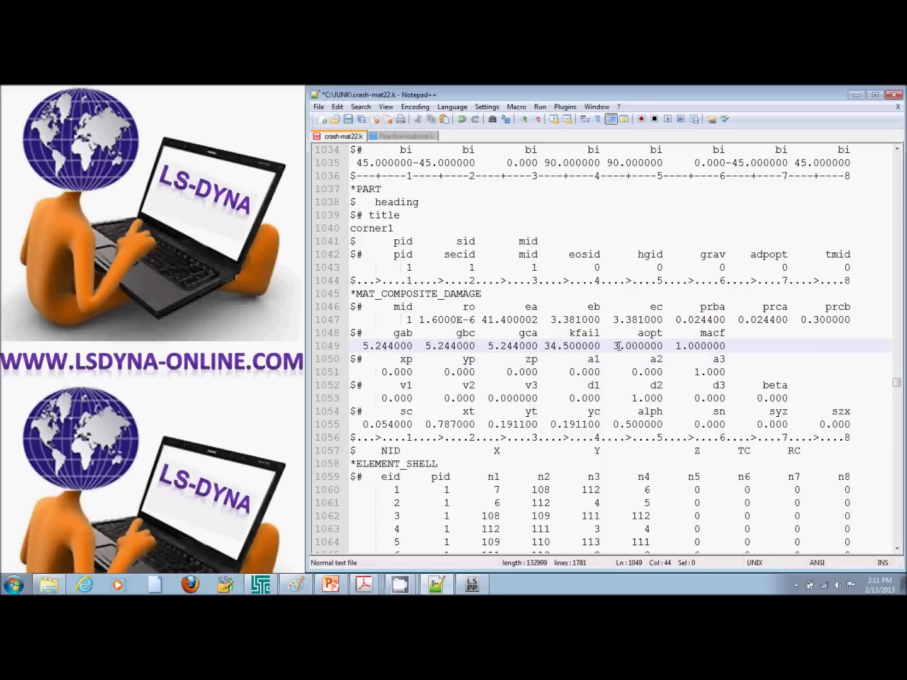
{"action": "key", "text": "BackSpace"}
{"action": "type", "text": "2"}
Select the a-vector values on line 1051 and the d1–d3 values on line 1053
{"action": "left_click_drag", "start_coordinate": [575, 371], "coordinate": [712, 371]}
{"action": "left_click", "coordinate": [577, 371]}
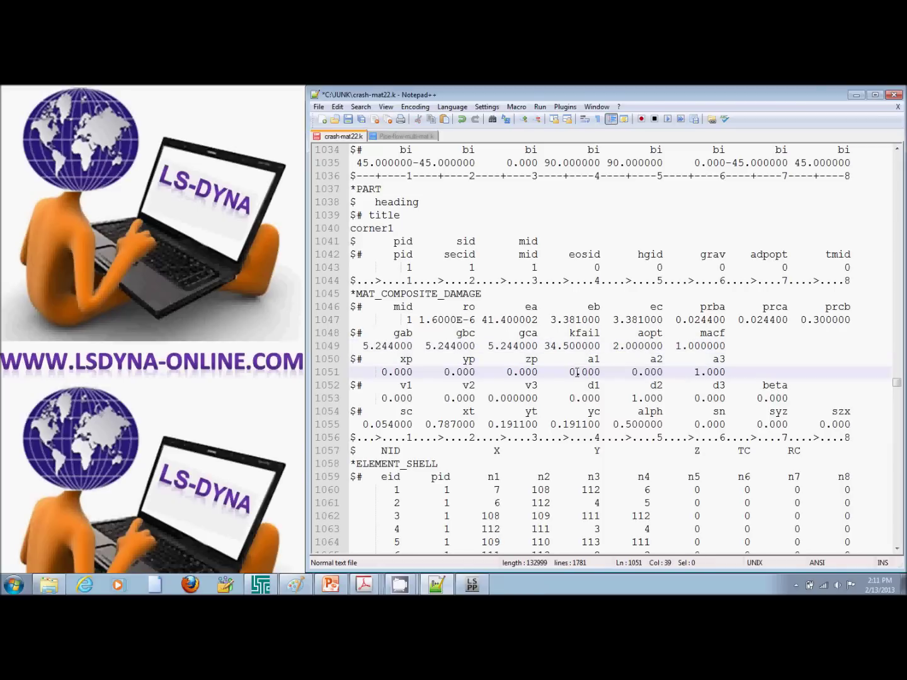
{"action": "left_click_drag", "start_coordinate": [569, 371], "coordinate": [728, 371]}
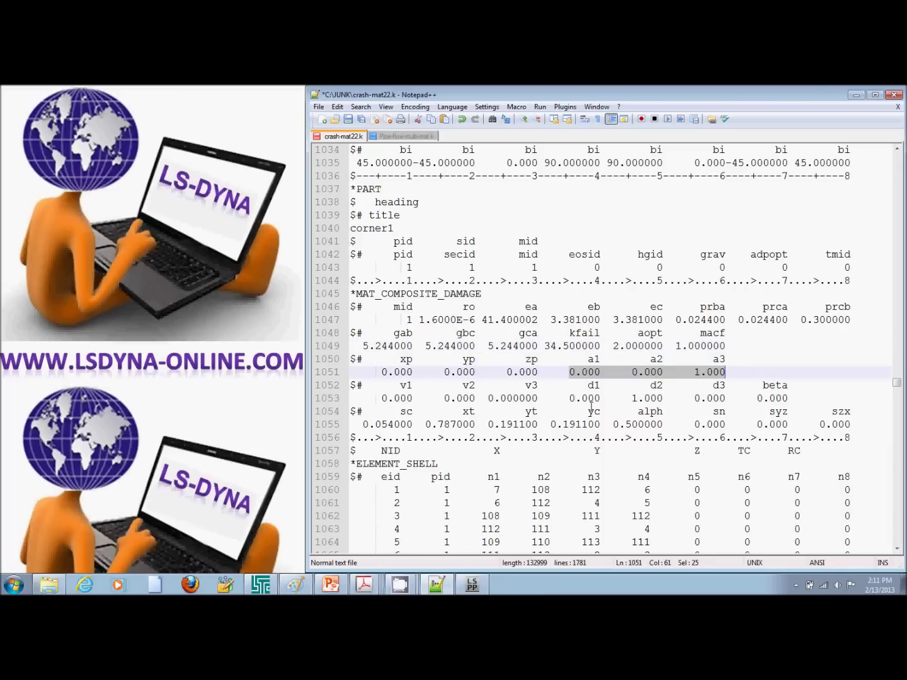
{"action": "left_click_drag", "start_coordinate": [569, 398], "coordinate": [737, 398]}
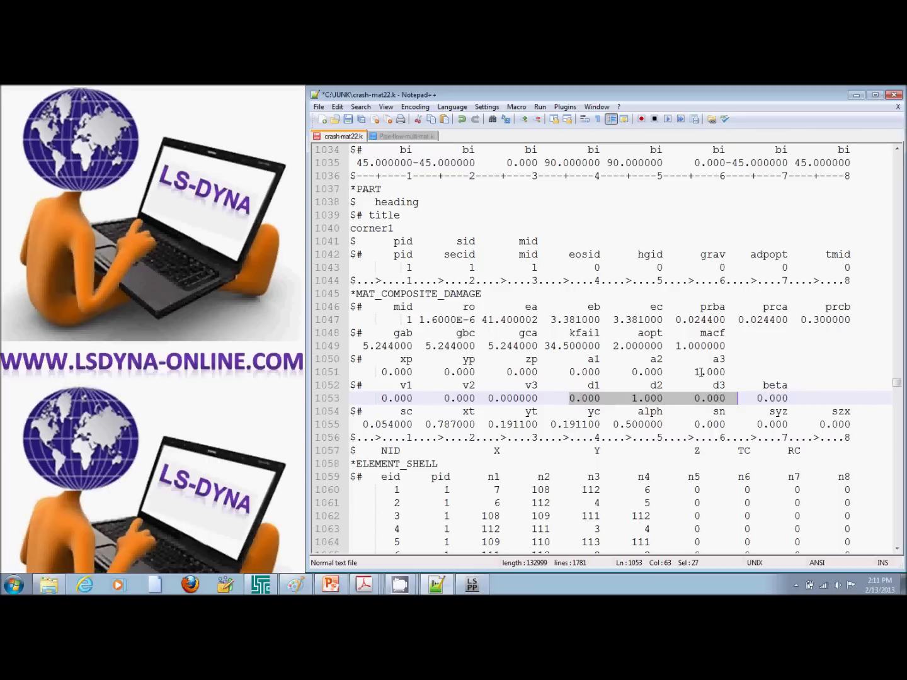
{"action": "left_click", "coordinate": [473, 581]}
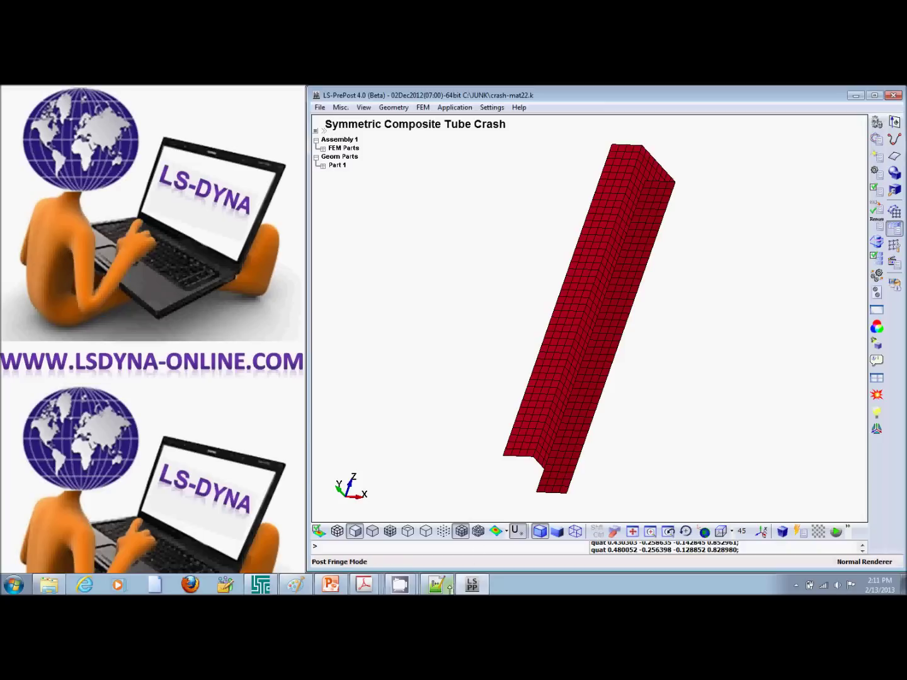
Back in crash-mat22.k, select the a1 and d1 values on lines 1051 and 1053 to check them
{"action": "left_click", "coordinate": [439, 586]}
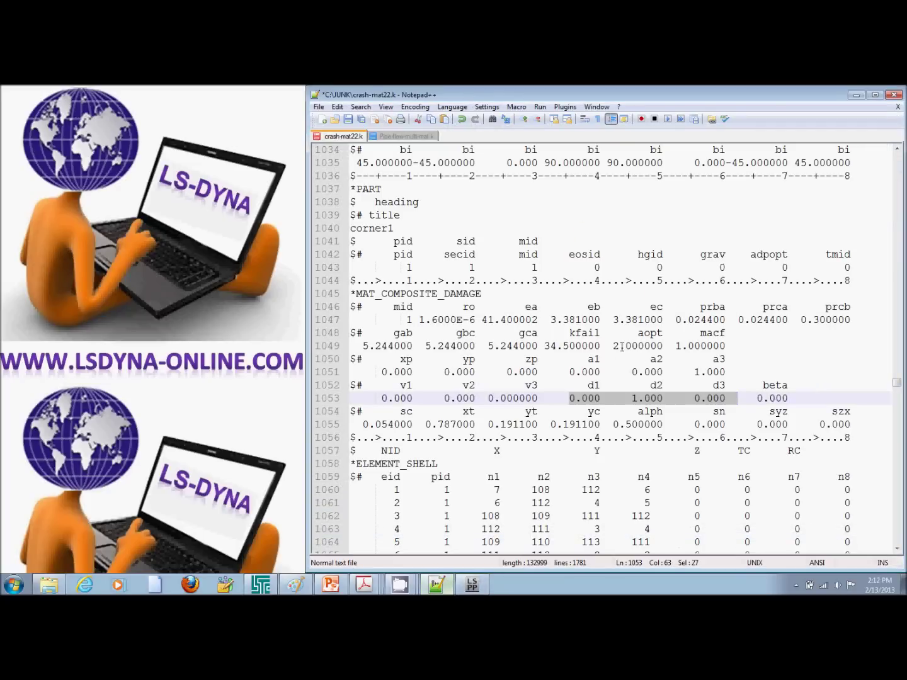
{"action": "left_click_drag", "start_coordinate": [570, 371], "coordinate": [727, 371]}
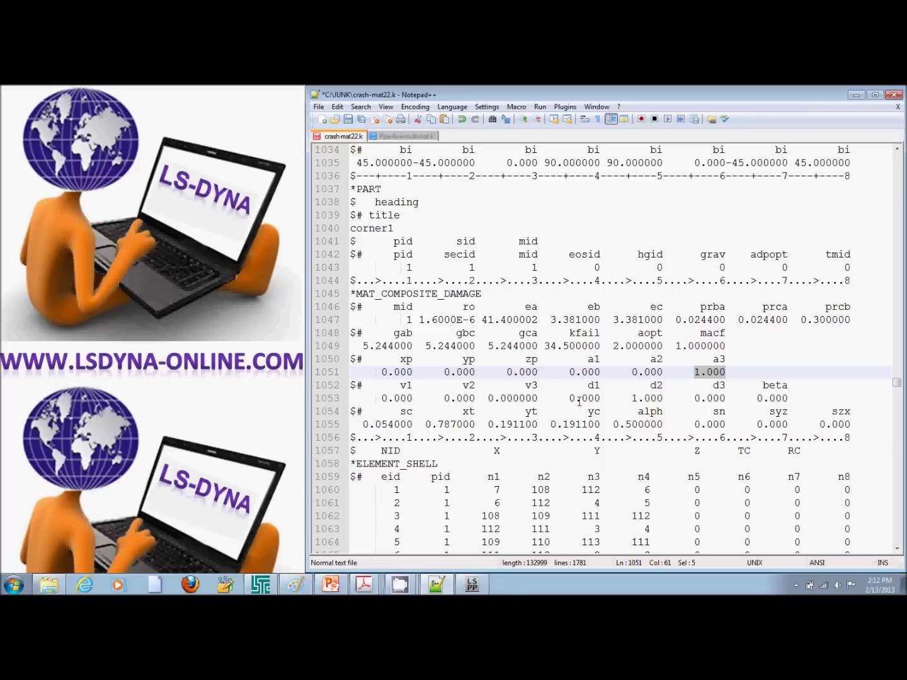
{"action": "left_click_drag", "start_coordinate": [582, 399], "coordinate": [570, 374]}
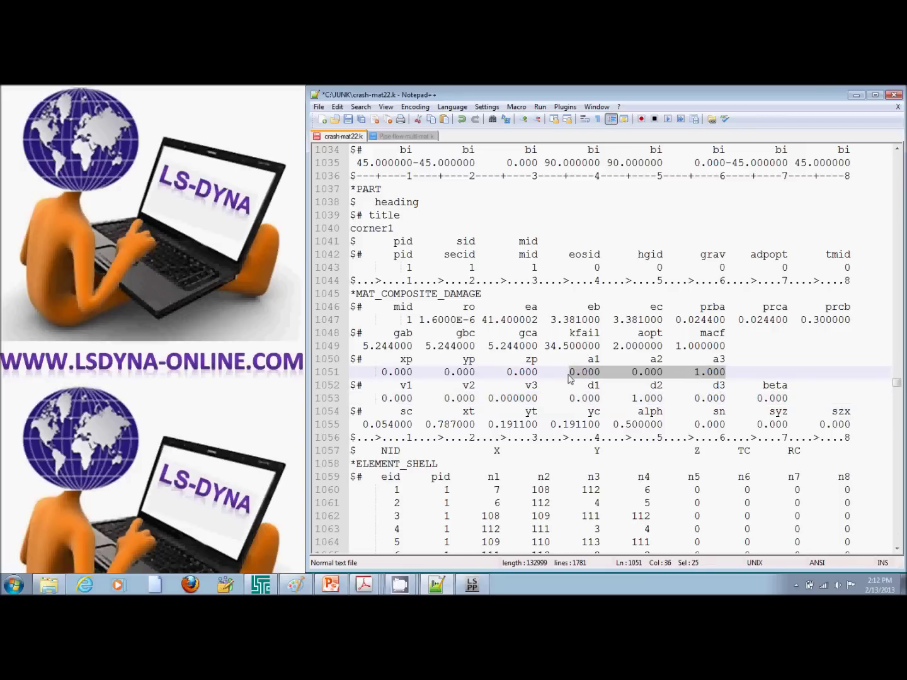